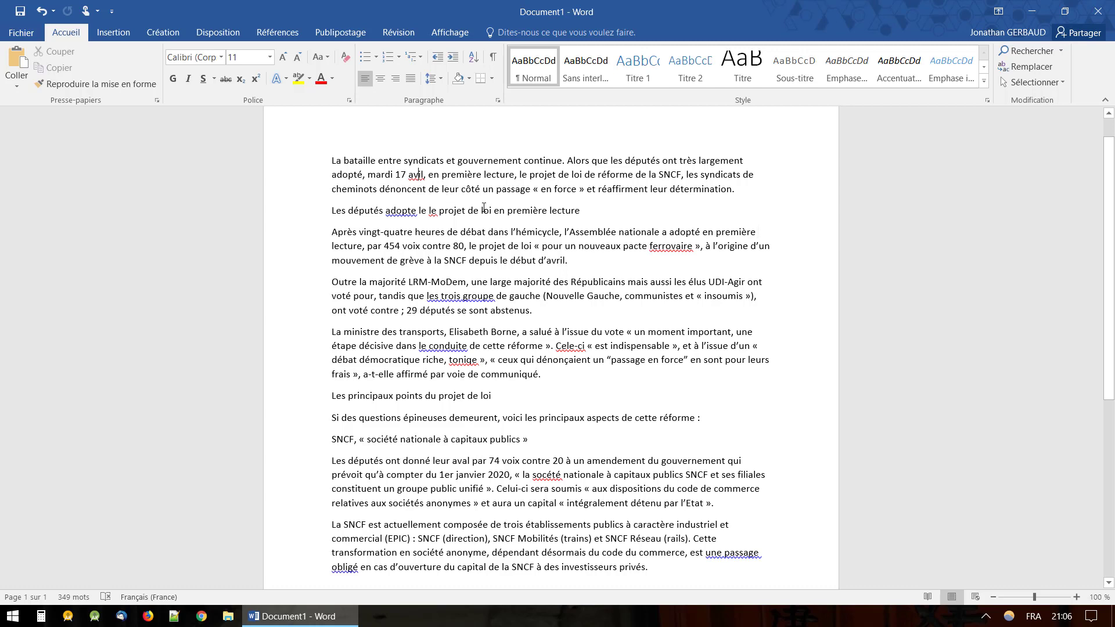
Step: Correct the misspelled month after "mardi 17" in the first paragraph to "avril" using the spelling suggestion
text(r)
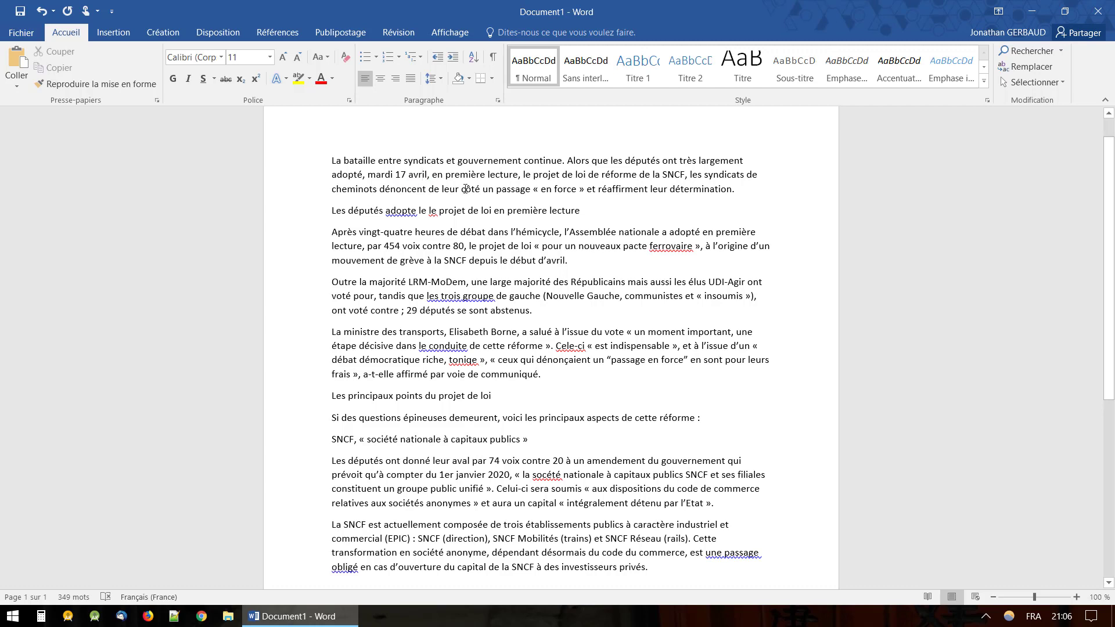
key(BackSpace)
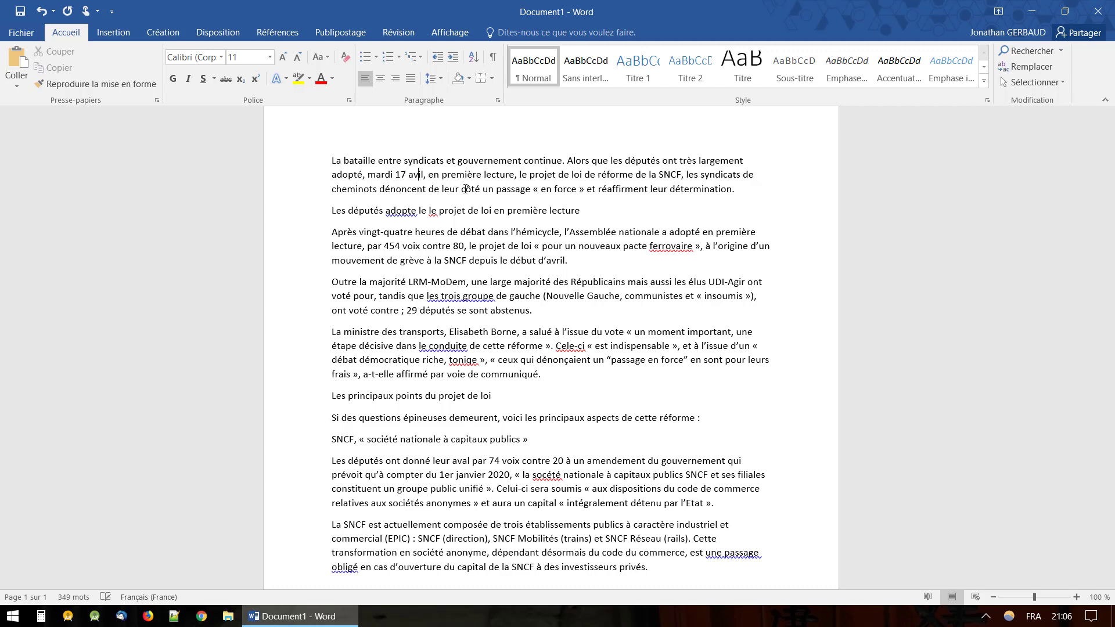
right_click(418, 174)
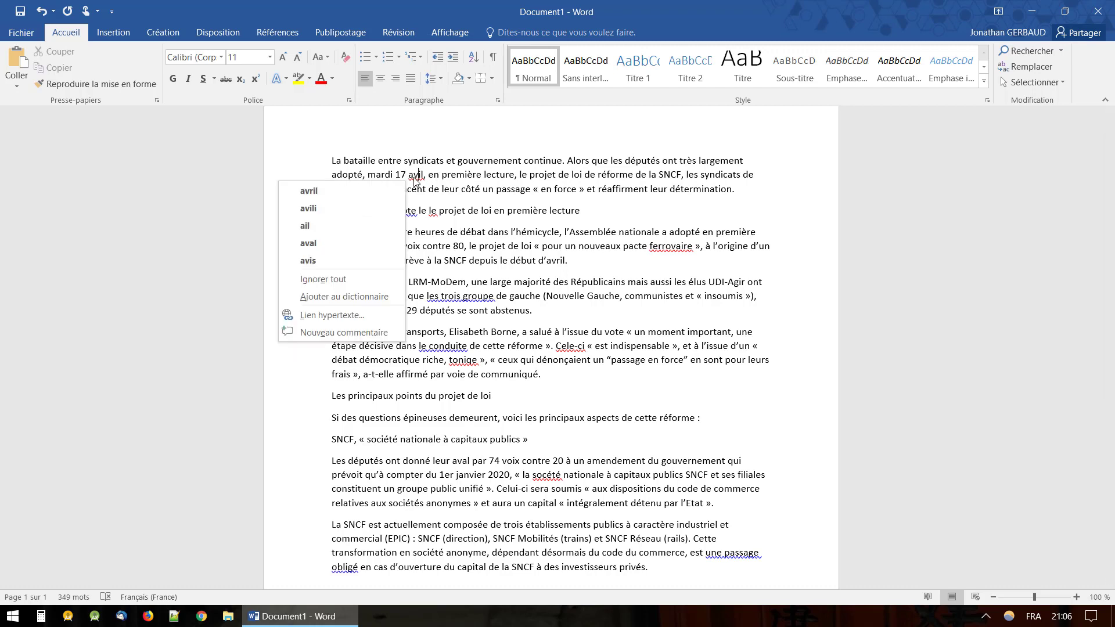
click(352, 195)
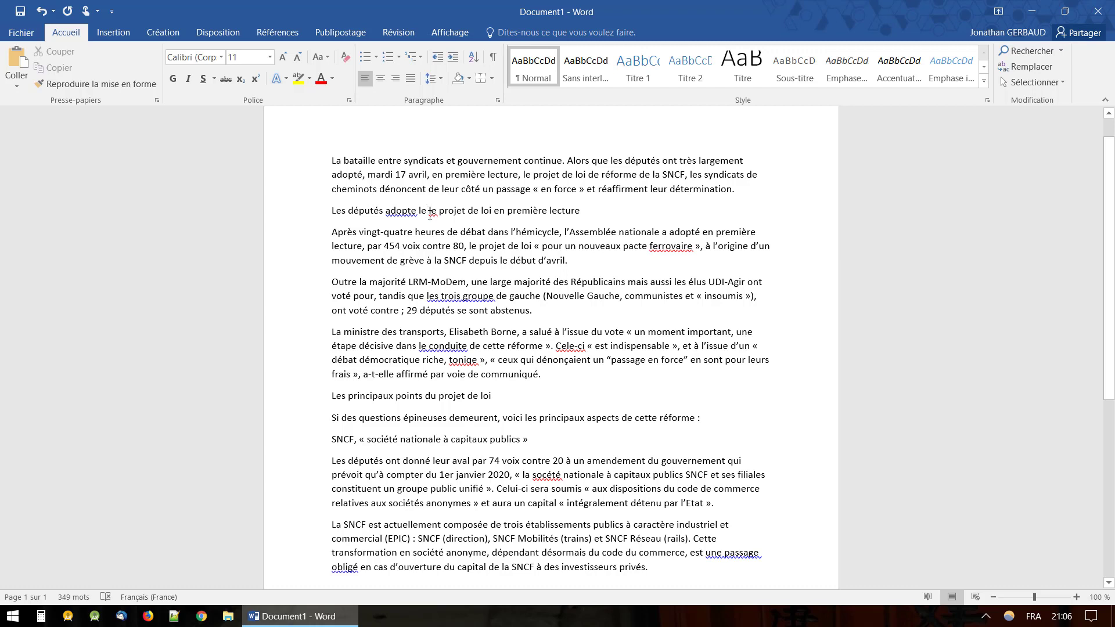
Step: In the "Les députés" line, remove the repeated word "le" and replace "adopte" with the suggested "adoptent"
click(430, 213)
right_click(432, 210)
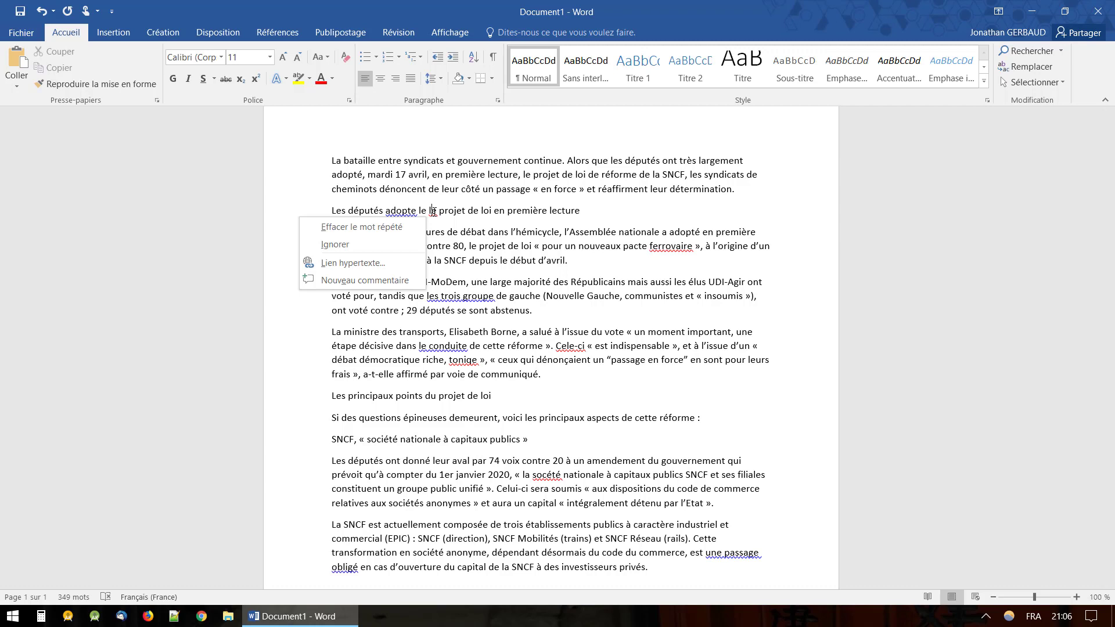
click(378, 226)
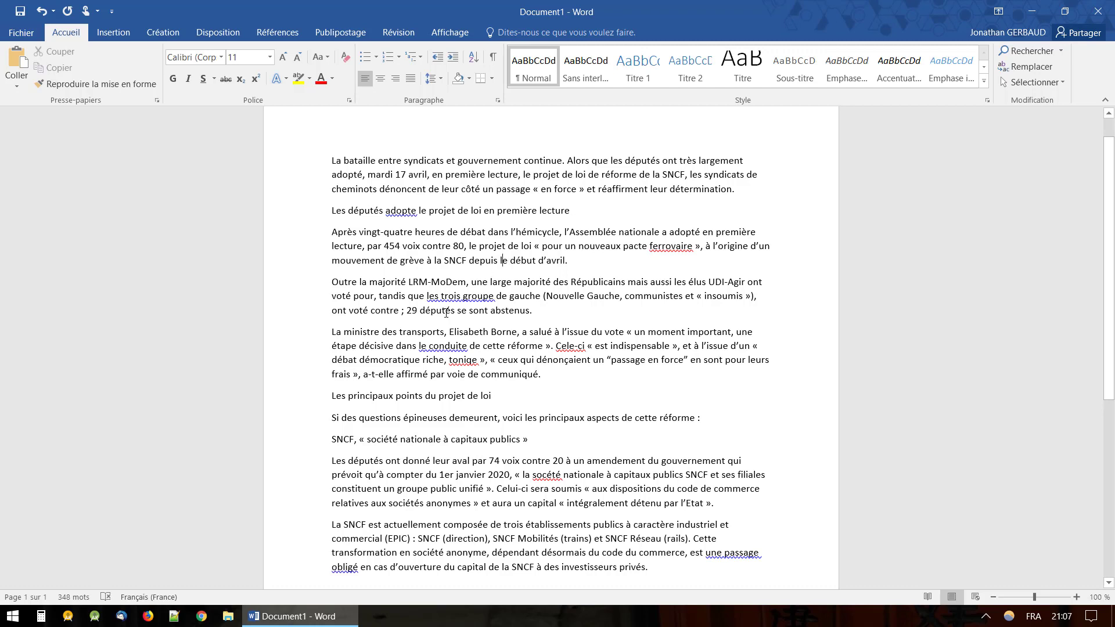
click(405, 211)
right_click(406, 212)
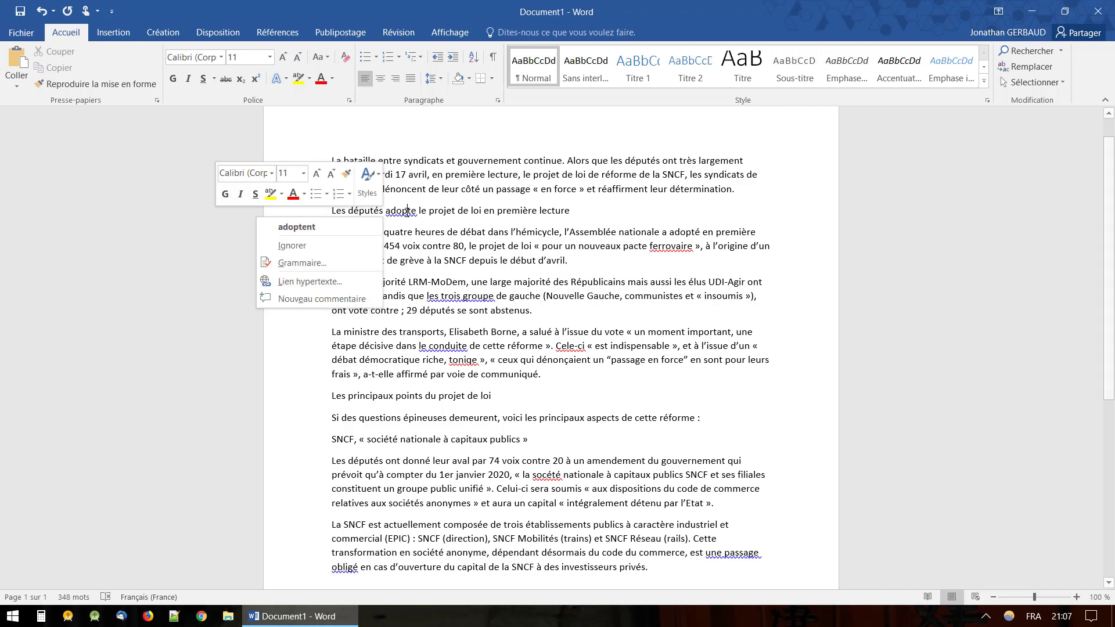
click(339, 228)
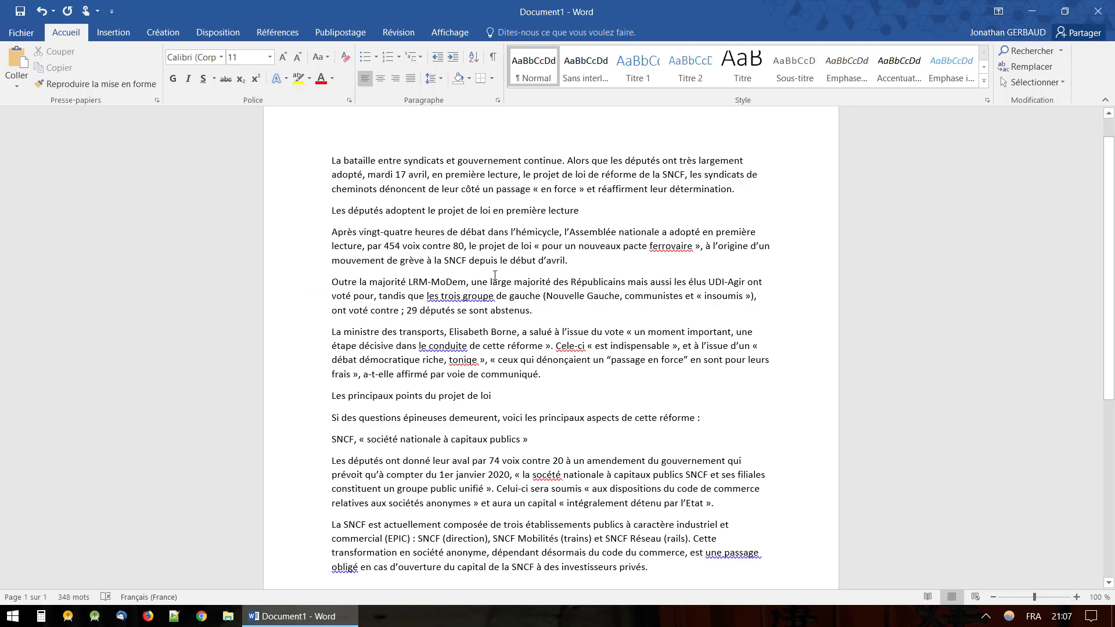
Step: Correct "groupe" to "groupes" in "les trois groupe de gauche"
scroll(494, 274, down, 1)
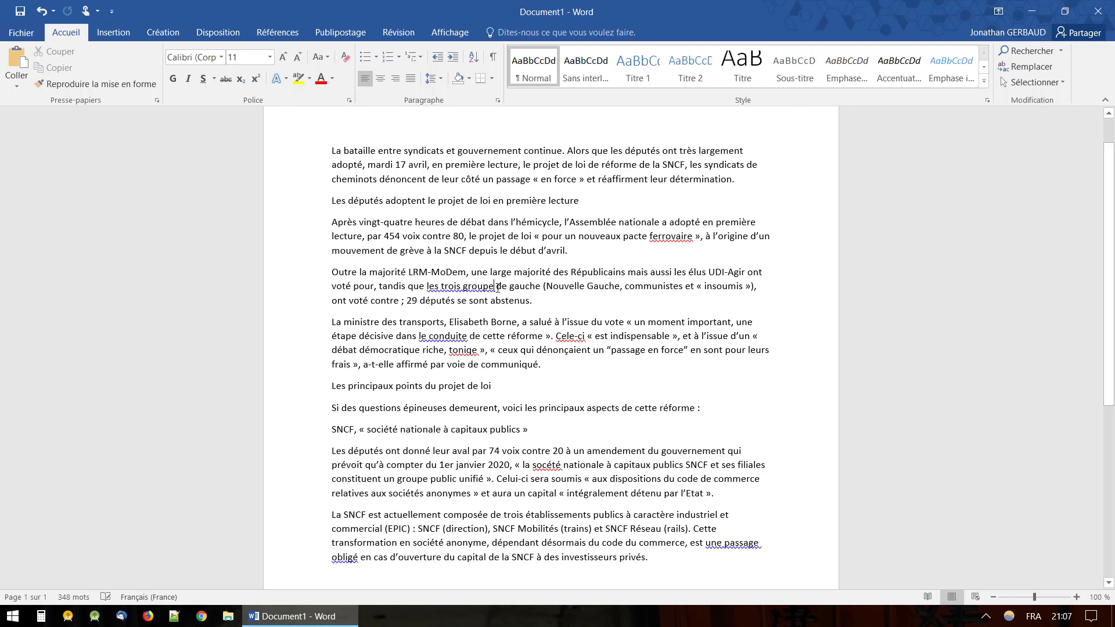
text(s)
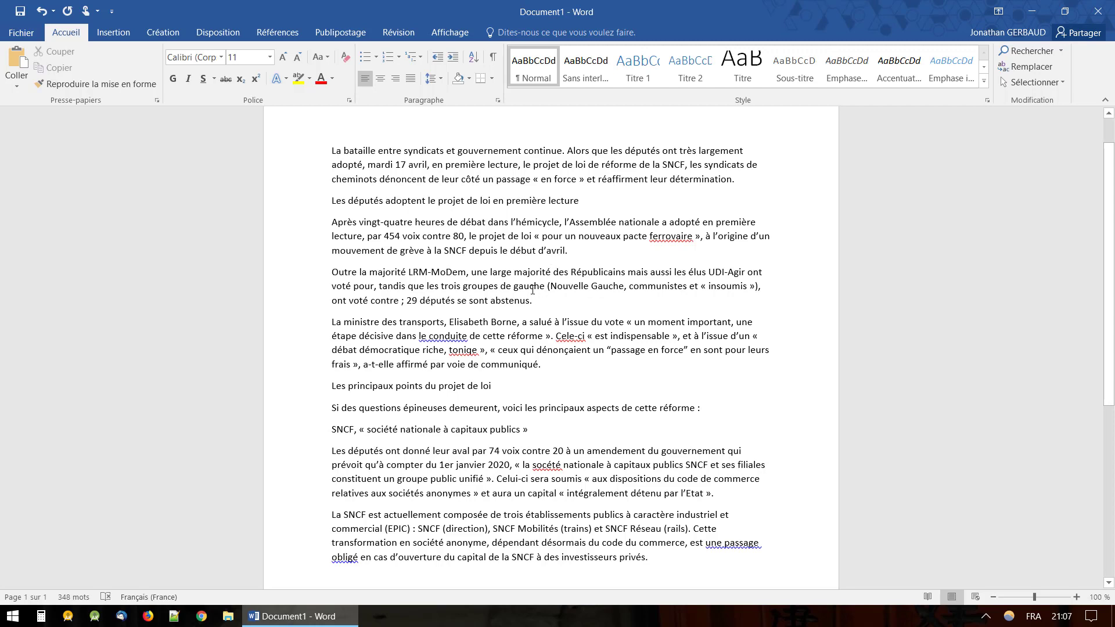
scroll(532, 289, down, 1)
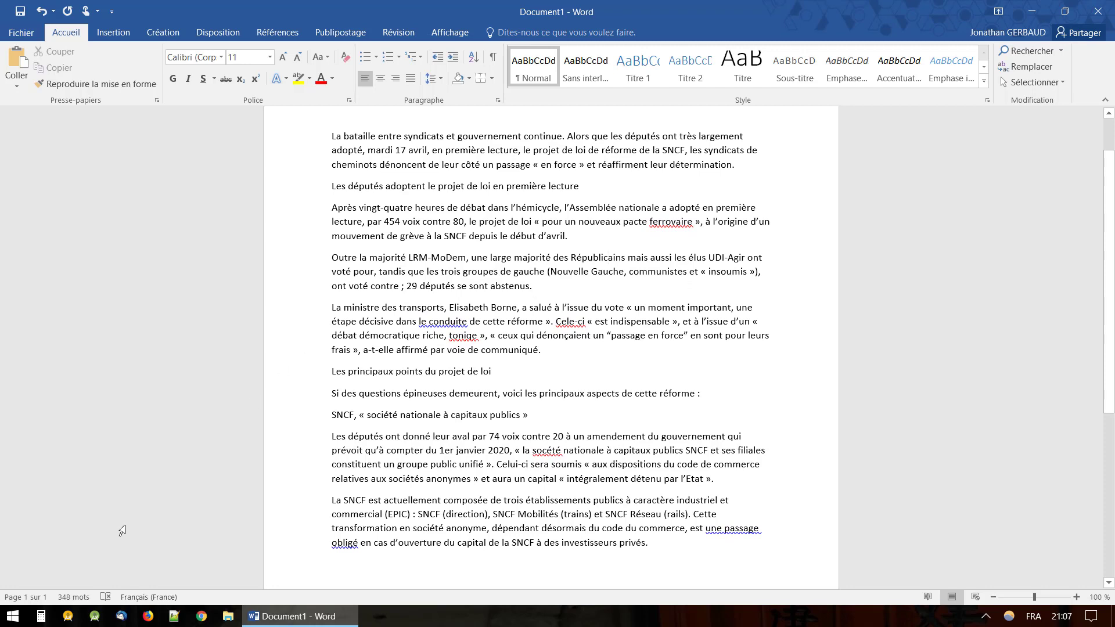
Step: Start the spelling and grammar check and accept the corrections "la conduite", "Celle-ci" and "tonique"
click(107, 598)
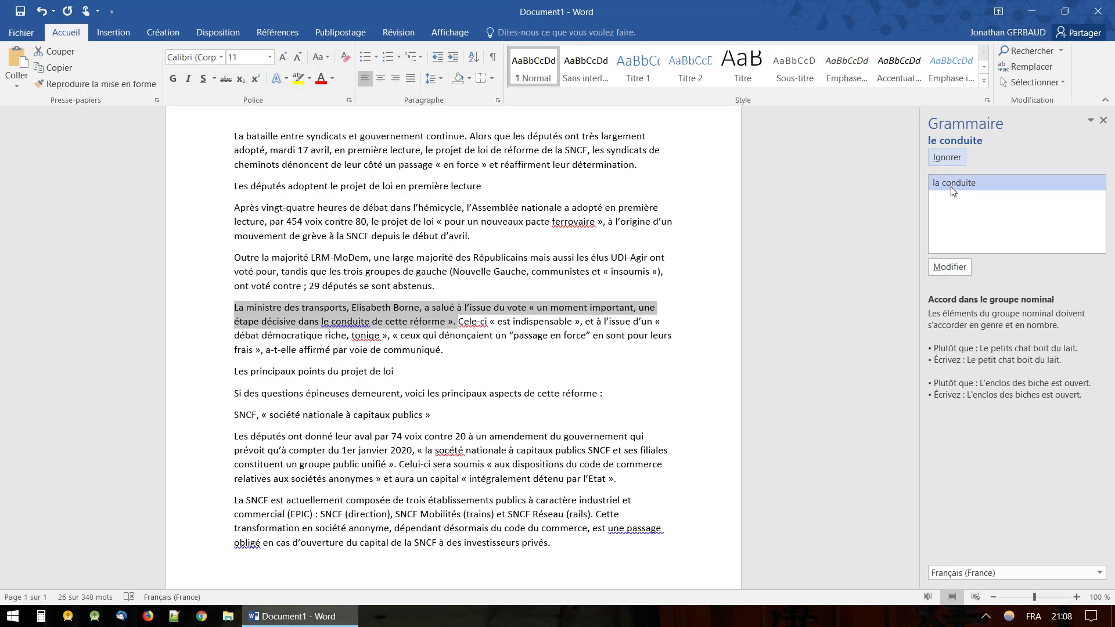
click(953, 268)
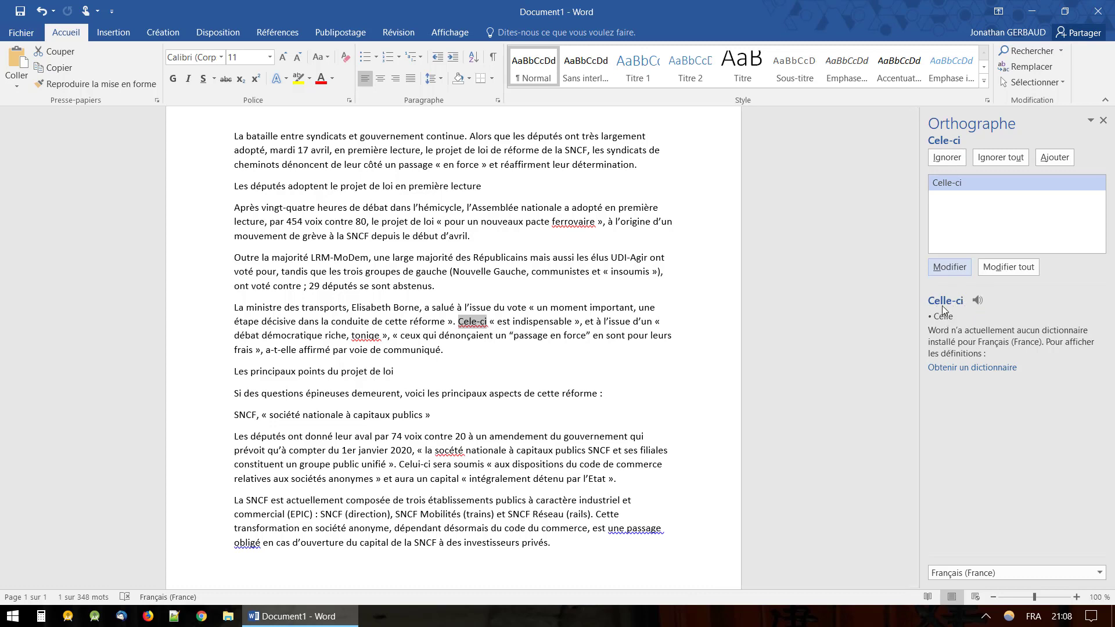
click(950, 270)
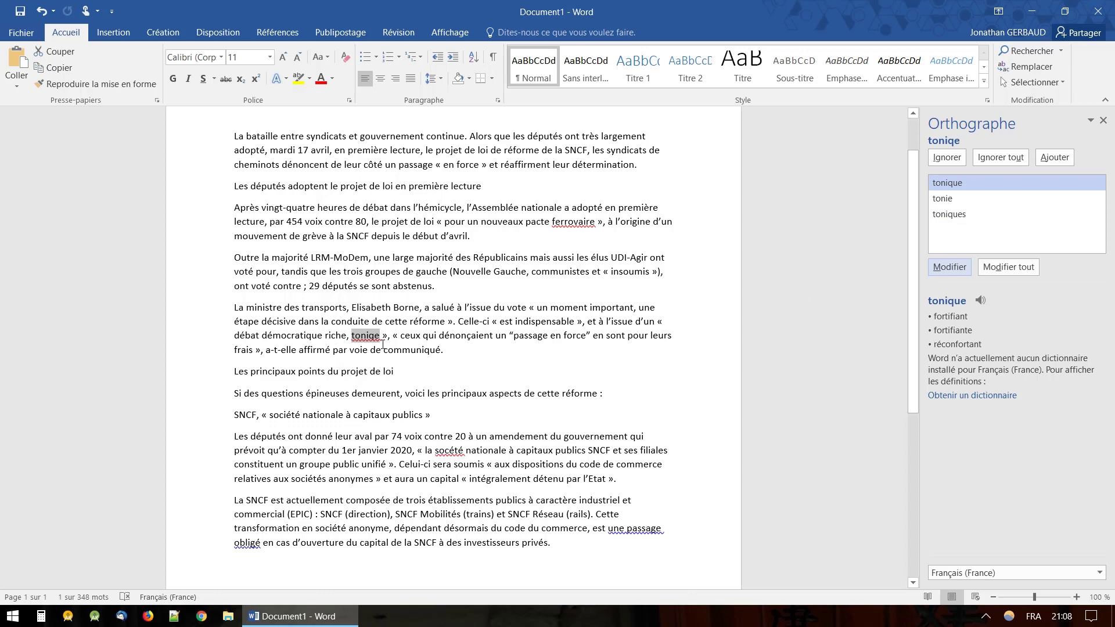
click(970, 184)
click(952, 270)
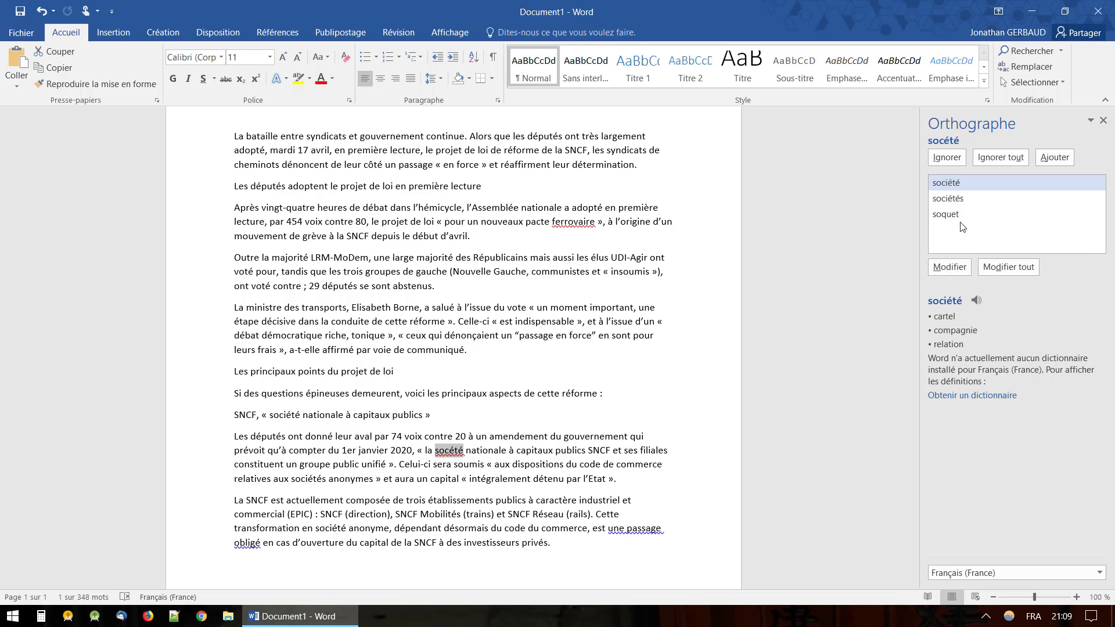
Step: Accept the remaining corrections "société", "un passage obligé" and "ferroviaire", and finish the spelling and grammar check
click(961, 267)
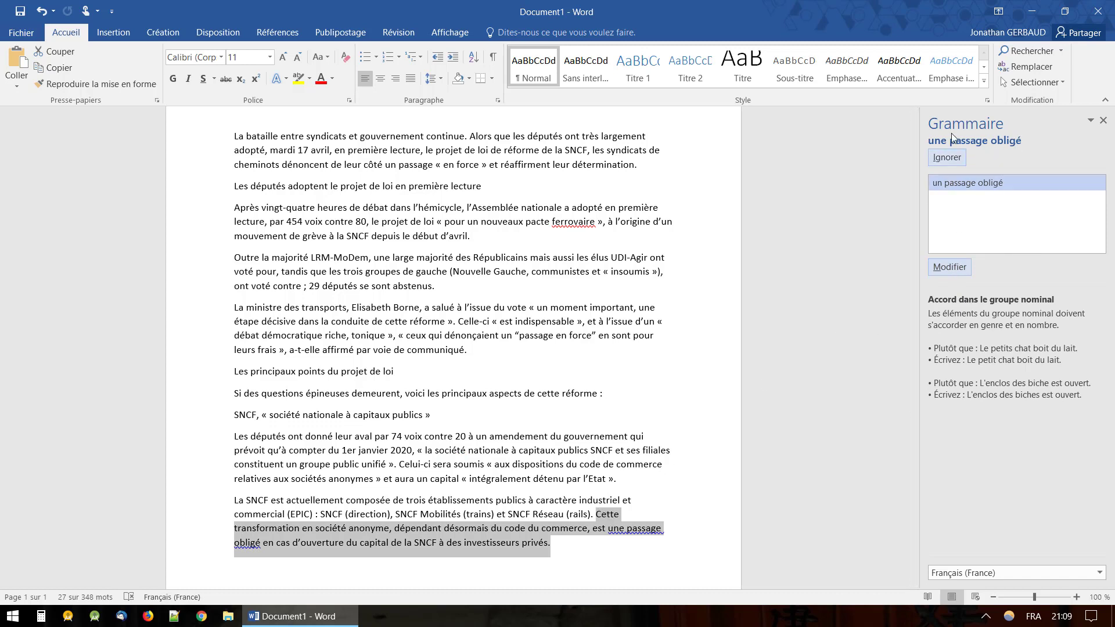
click(949, 267)
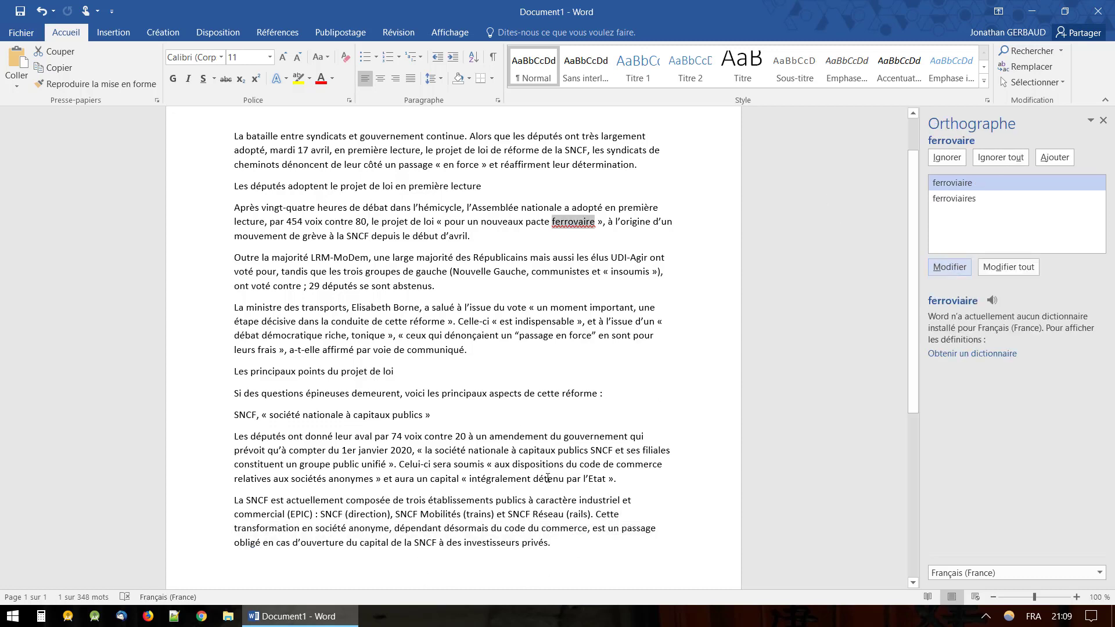
scroll(563, 208, up, 1)
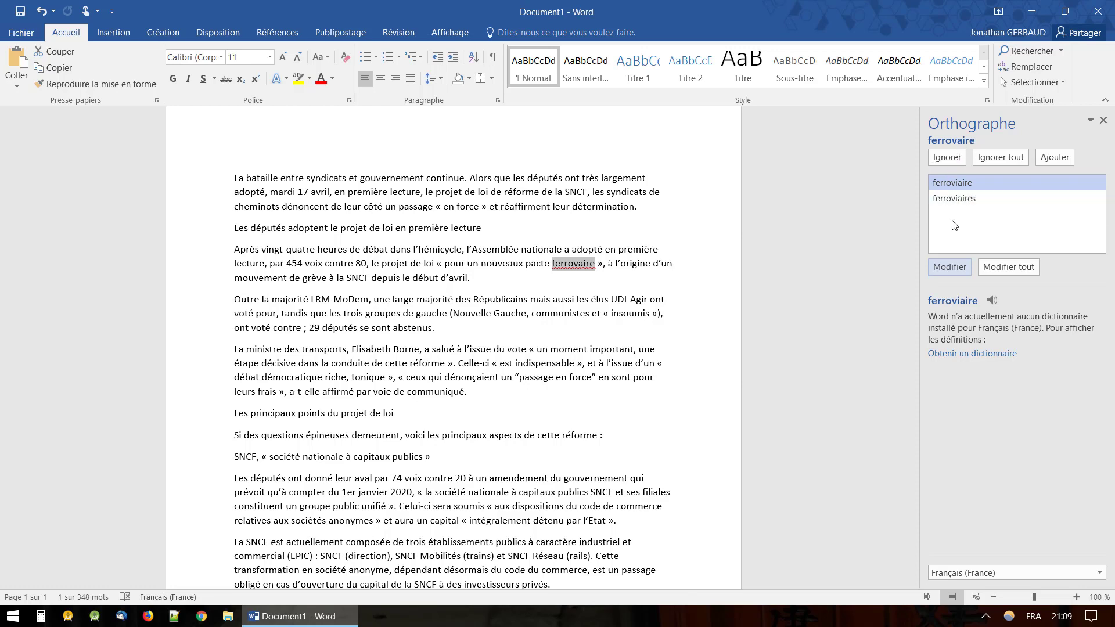
click(949, 267)
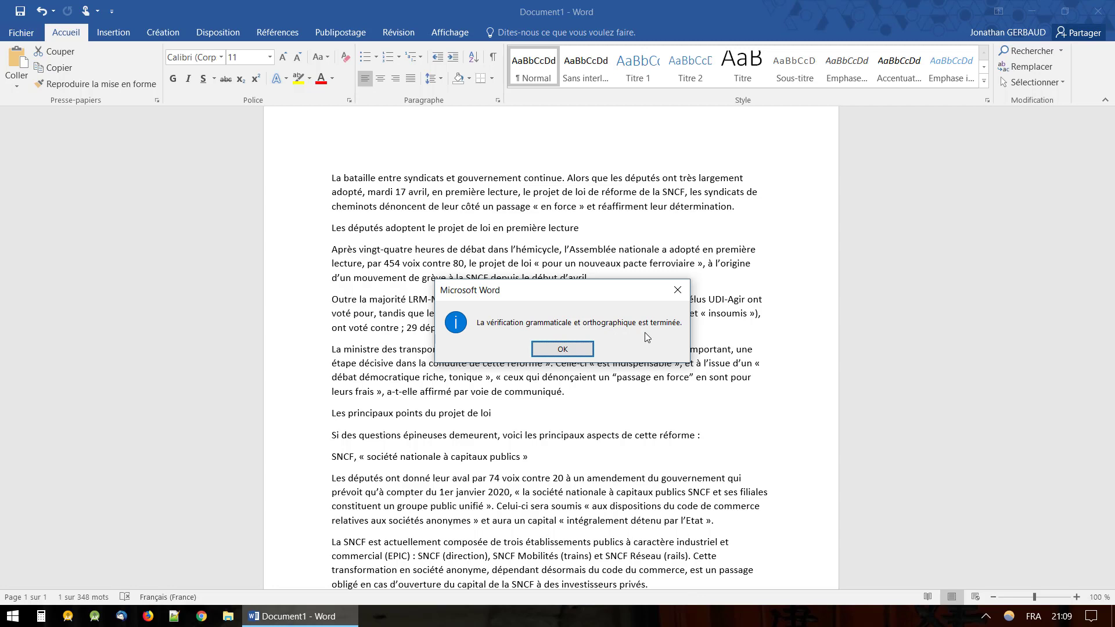
click(563, 349)
Step: Add a final paragraph consisting of "Mr", a person's surname and "était parmi nous."
scroll(655, 504, down, 2)
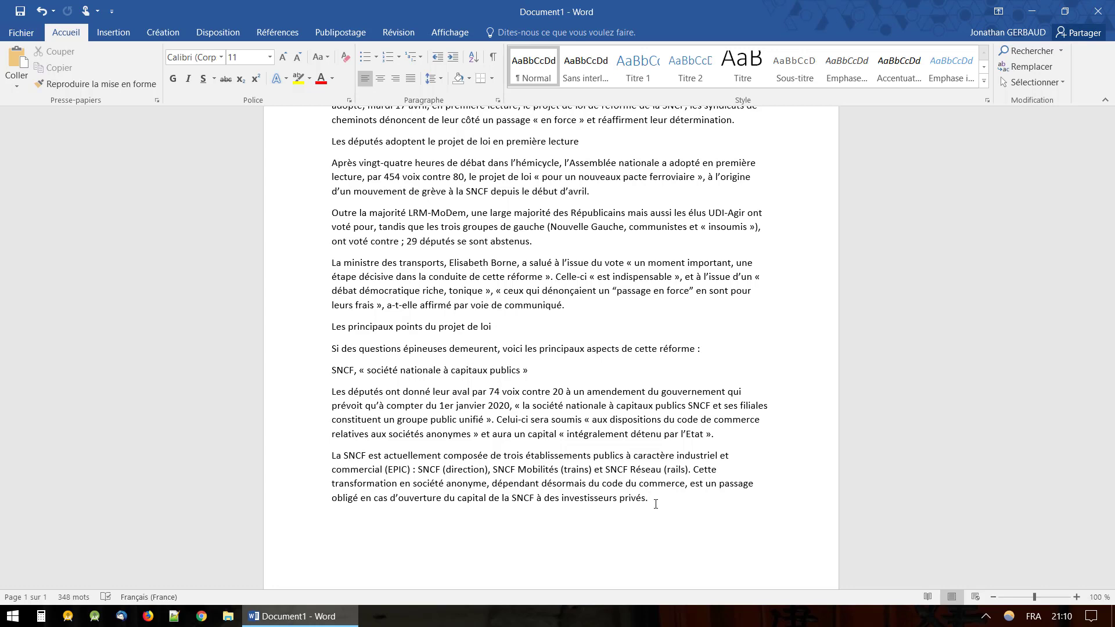
key(Return)
text(Mr Blancard était parmi nous)
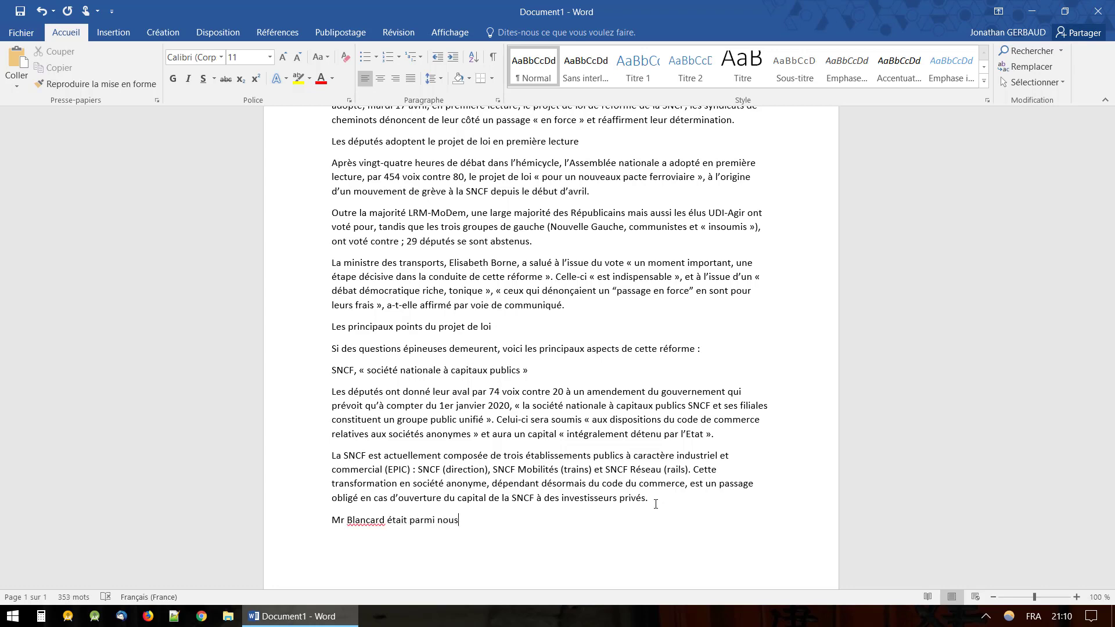
text(.)
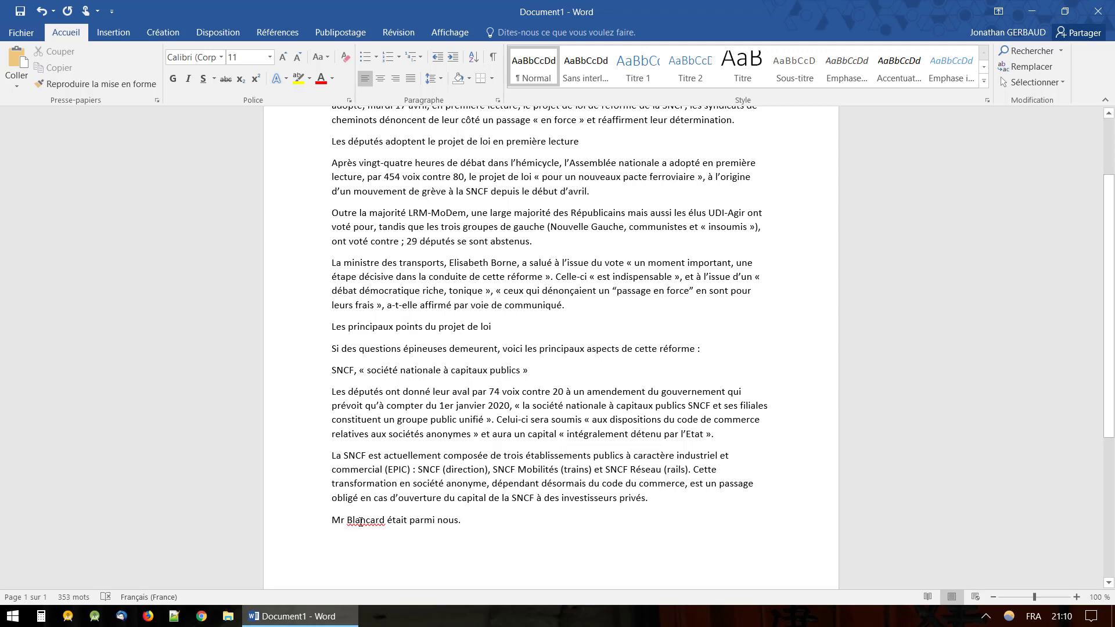
Step: Try ignoring all occurrences of the flagged surname in the last paragraph, and undo that choice
click(361, 521)
click(369, 520)
right_click(370, 519)
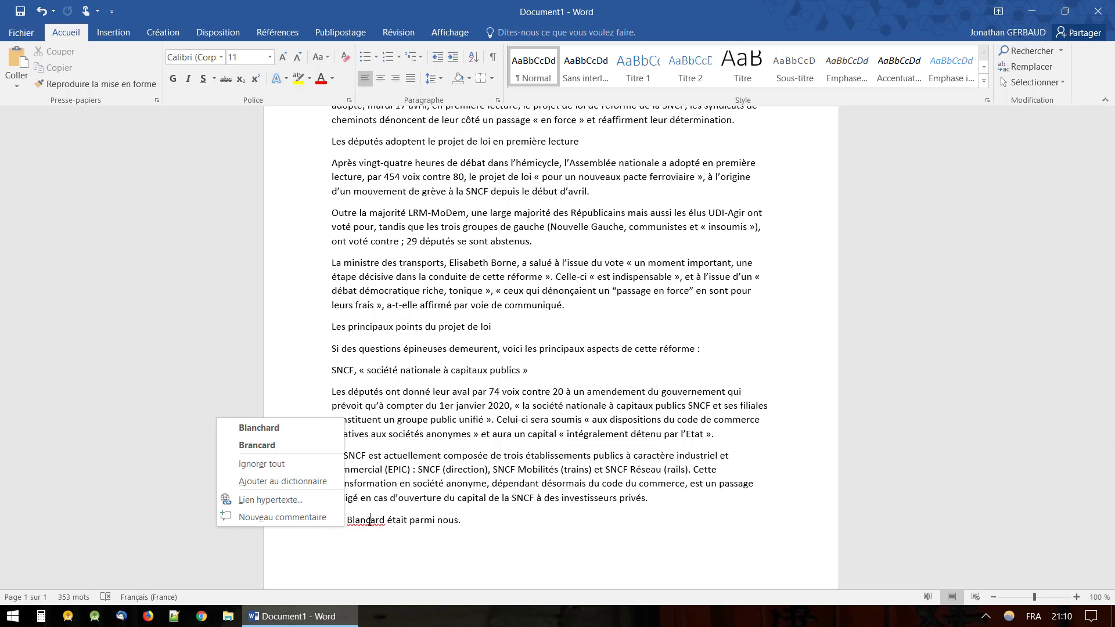
click(283, 465)
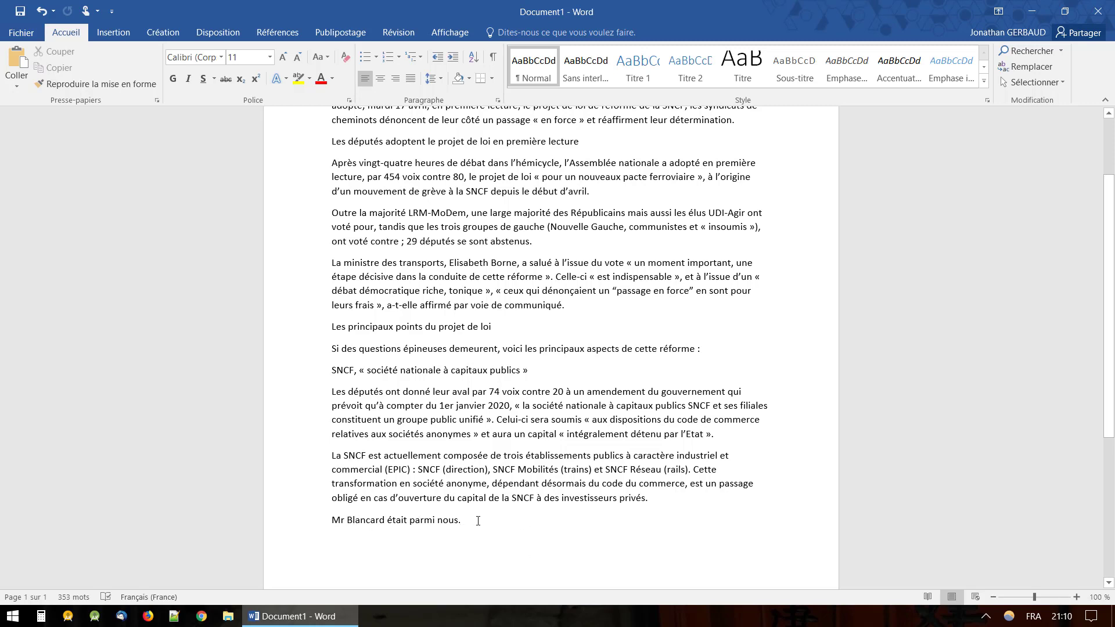
click(42, 12)
Step: Run the spelling check again, ignore the flagged surname once, and close the check
click(105, 597)
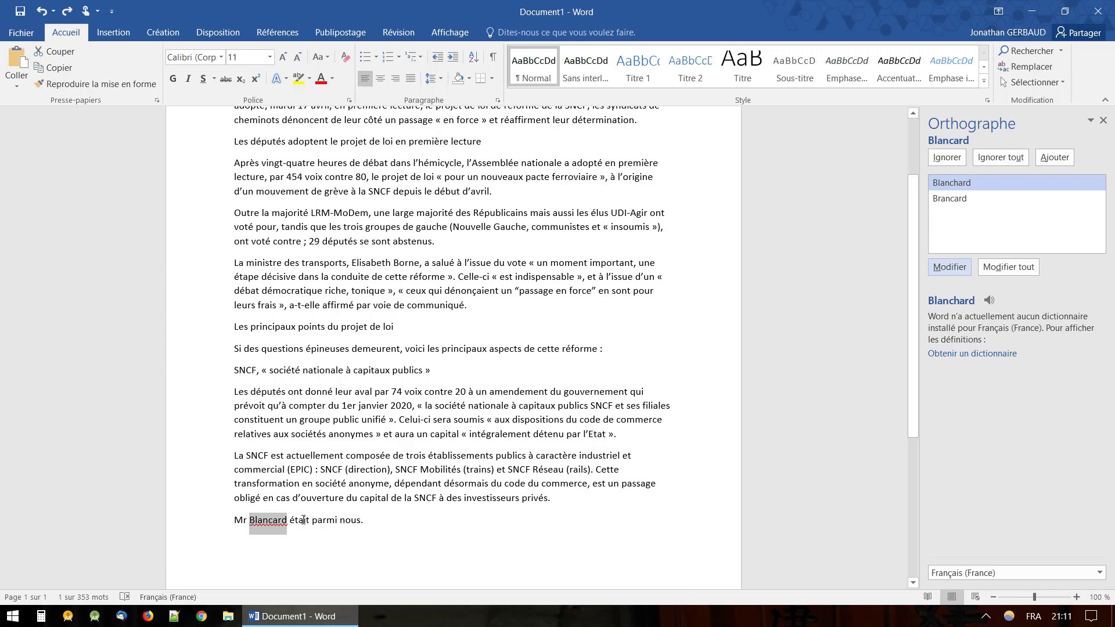
click(951, 162)
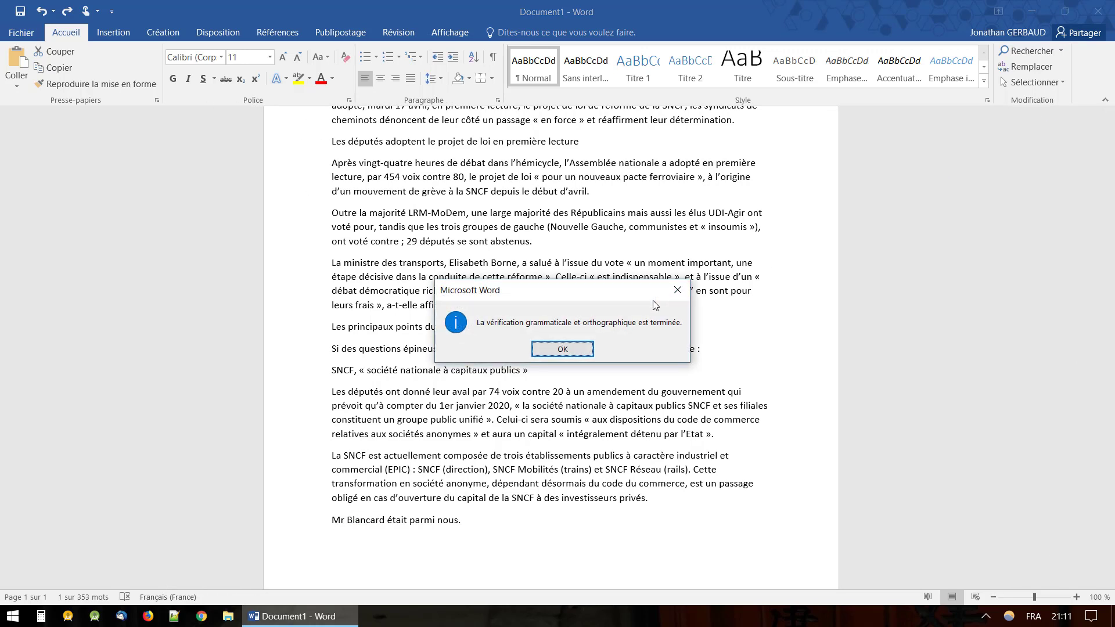
click(562, 349)
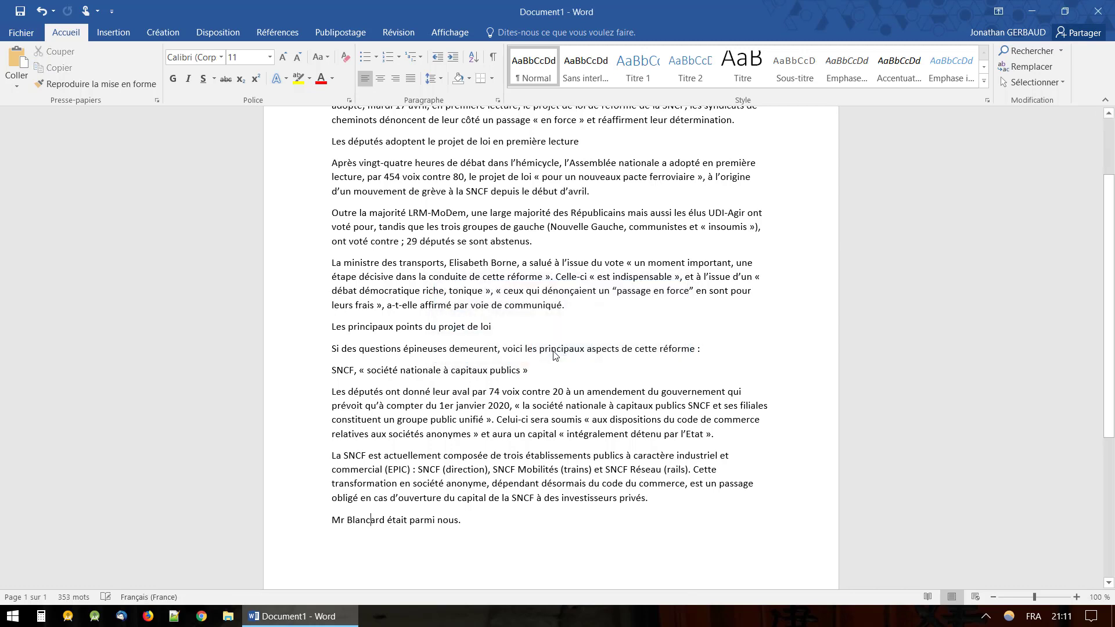
scroll(553, 351, up, 2)
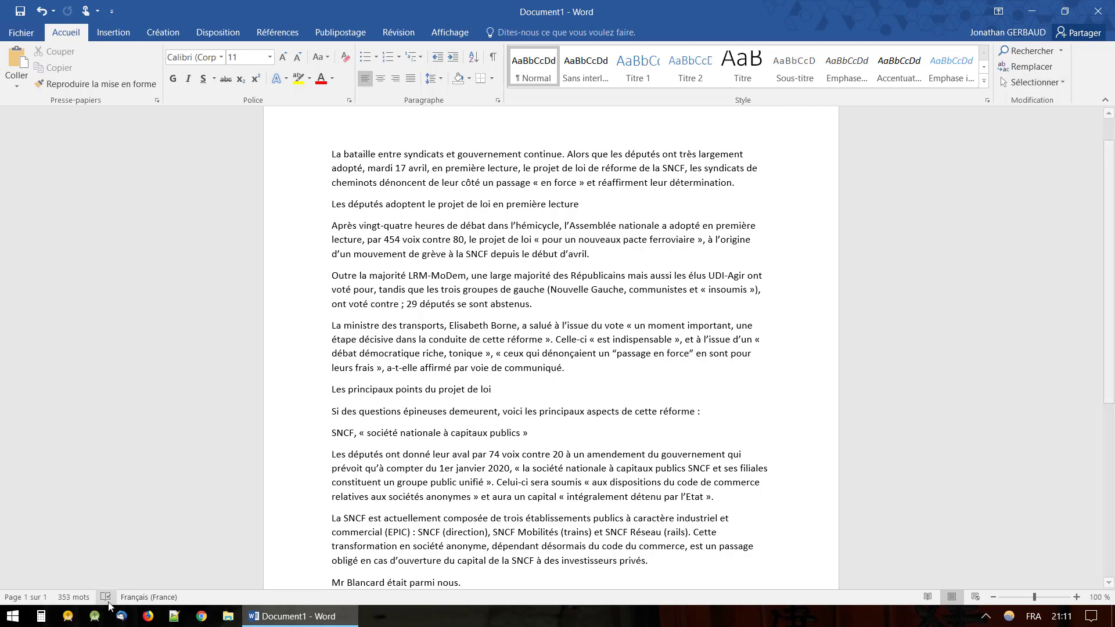
scroll(522, 325, down, 3)
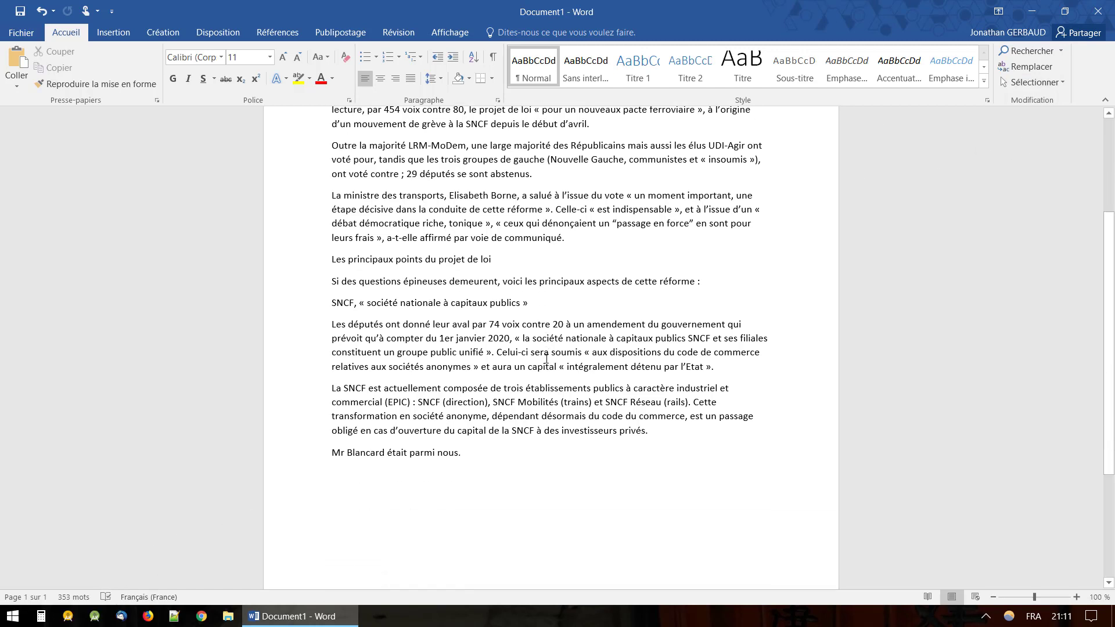
scroll(546, 359, up, 3)
scroll(545, 359, up, 1)
scroll(546, 359, down, 1)
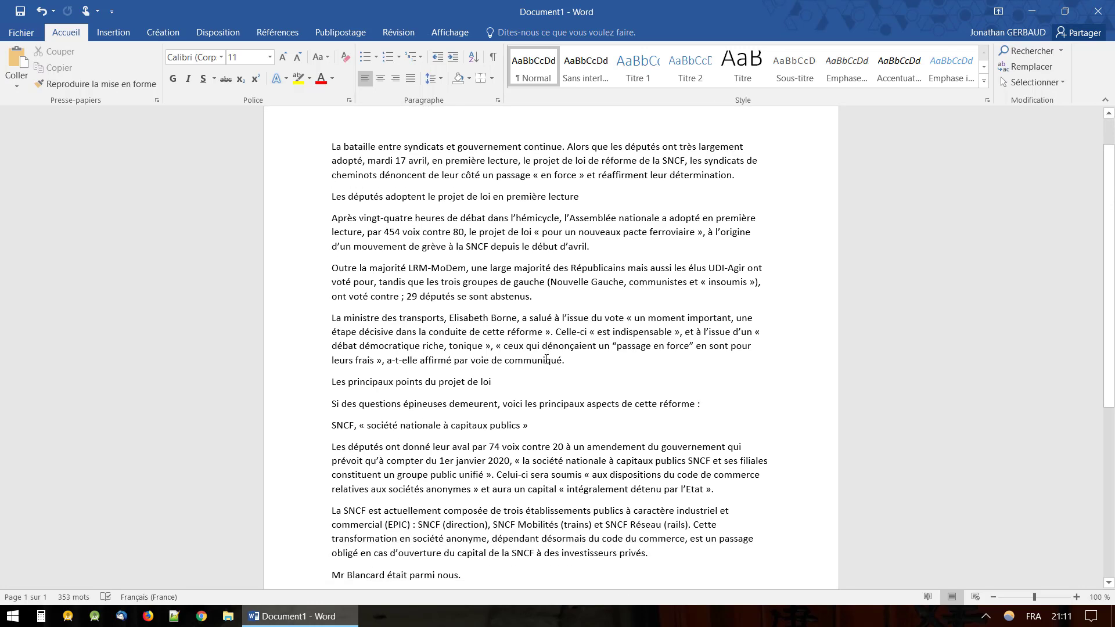